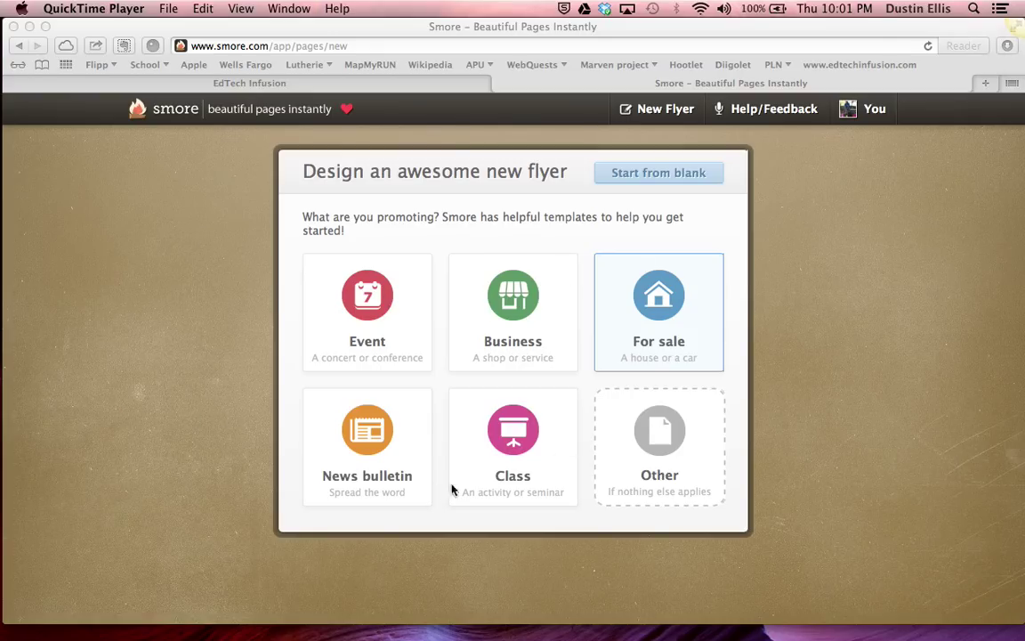
Pick the Class template, opening a new flyer with the sample title 'City Yoga Lessons'
click(515, 426)
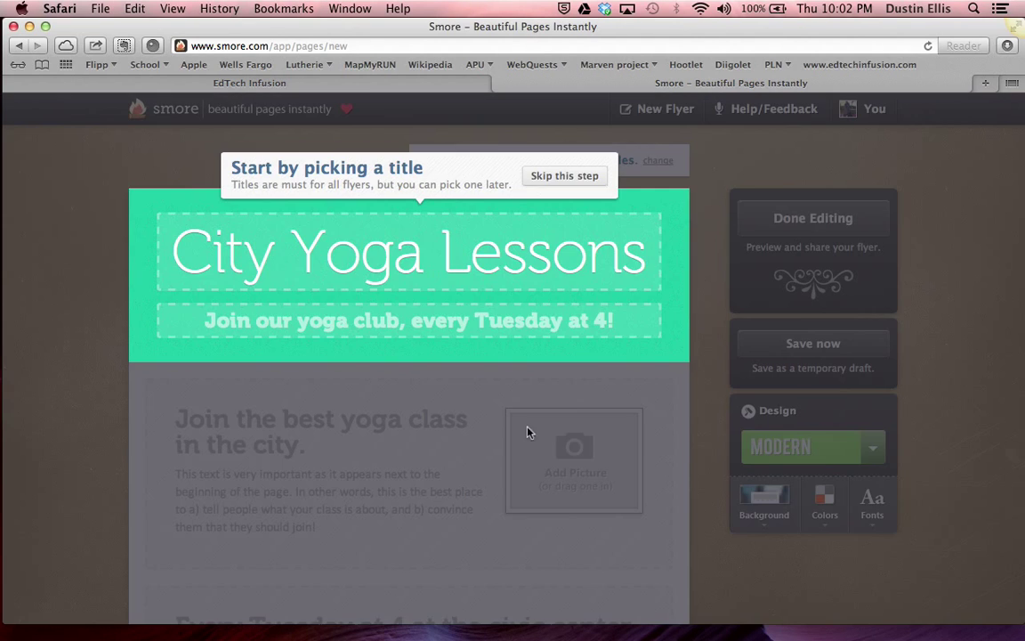
Browse the Class template and open its 'City Yoga Lessons' title for editing
scroll(409, 356, down, 2)
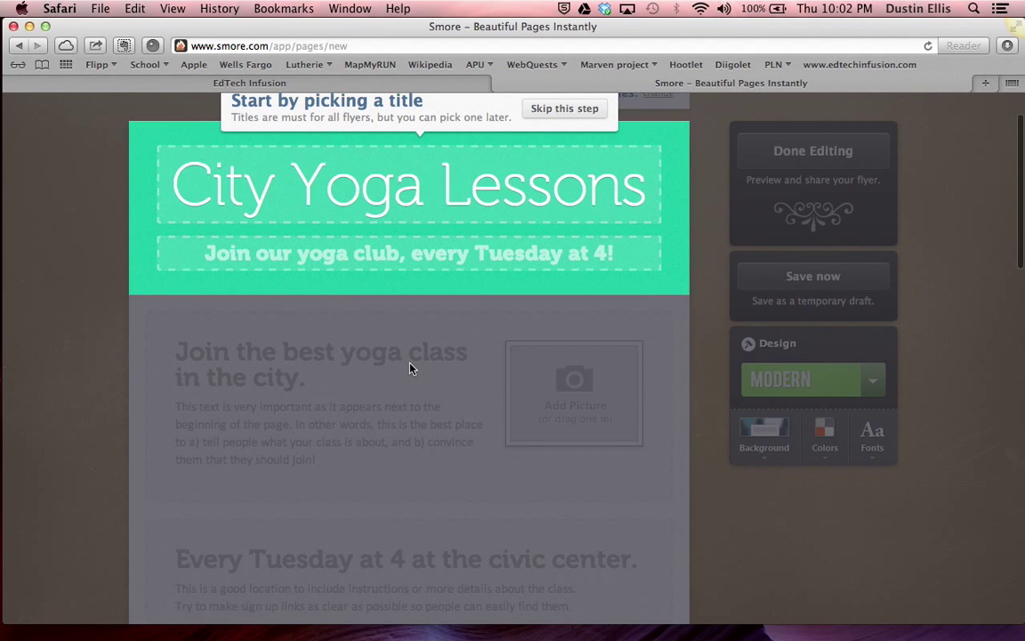
scroll(410, 368, down, 15)
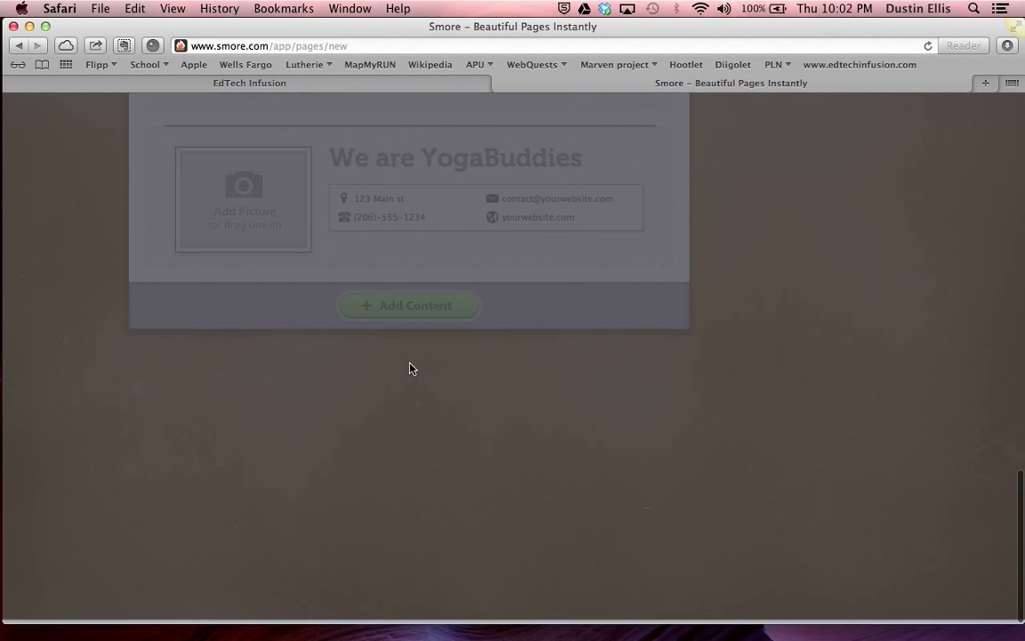
scroll(409, 368, up, 15)
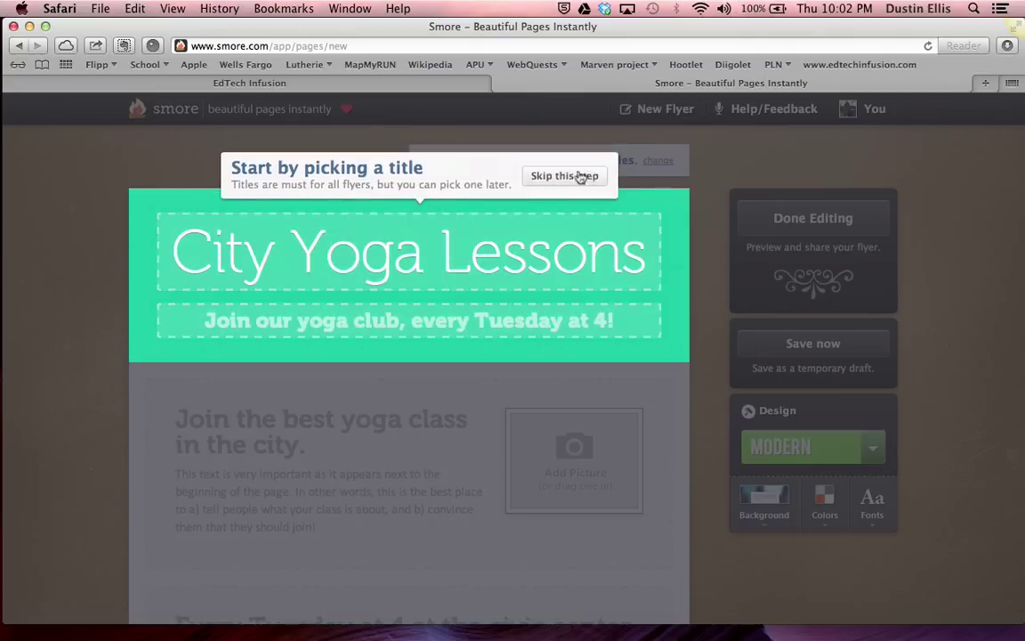
click(531, 246)
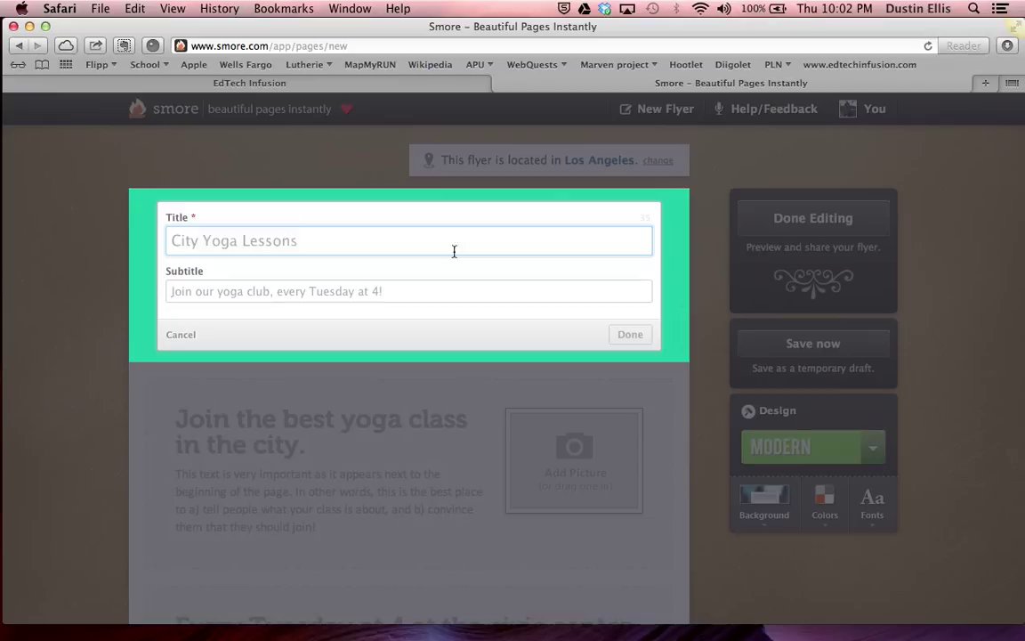
Set the flyer title to '517 Smore tutorial' and the subtitle to 'This is a cool tool!'
text(517 Smo)
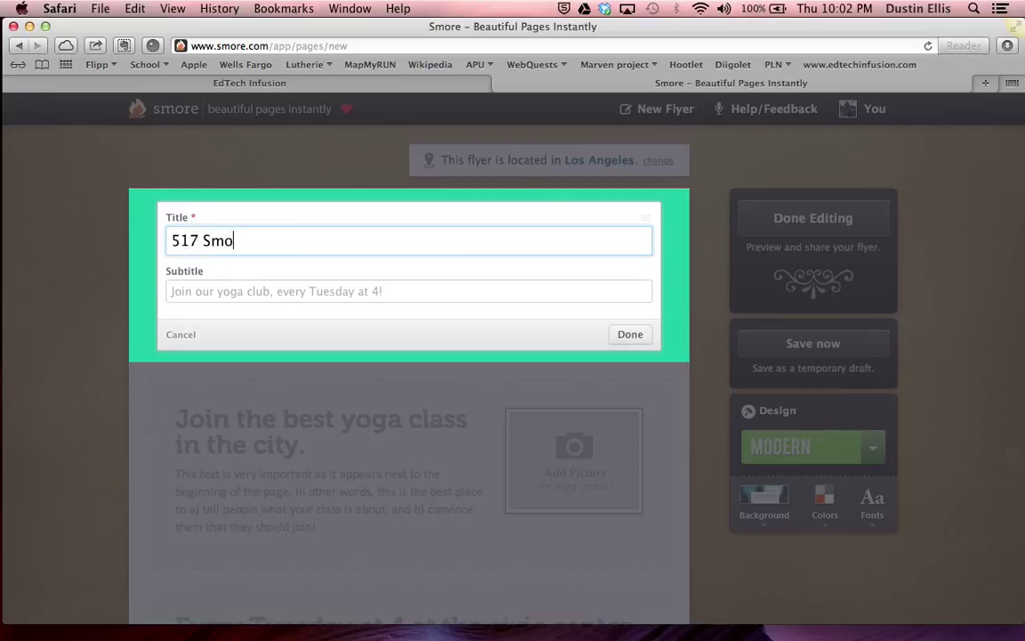
text(re tutorial)
key(Tab)
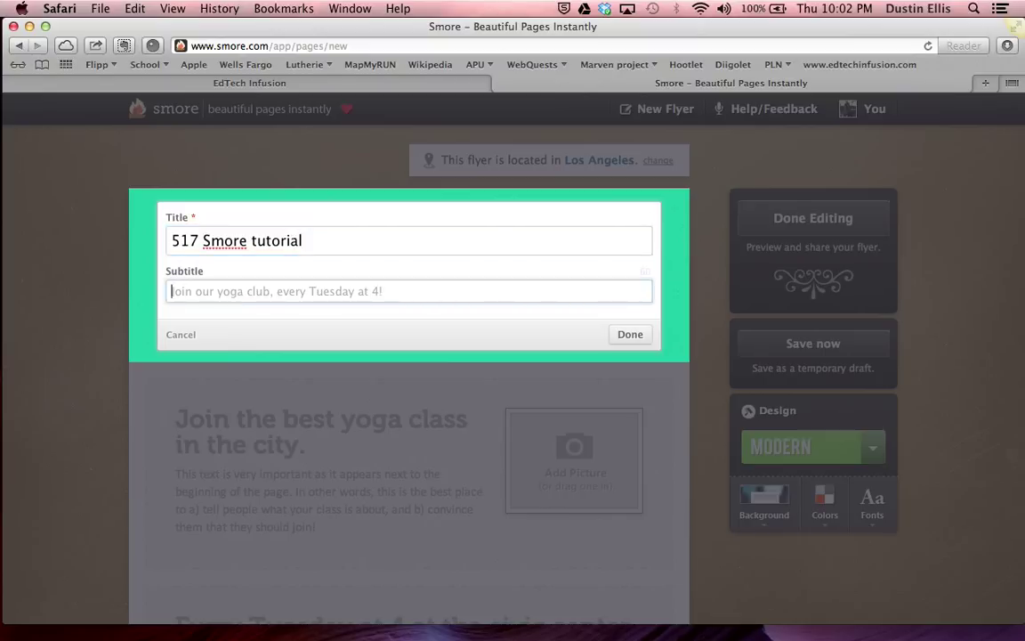
text(This is a cool tool!)
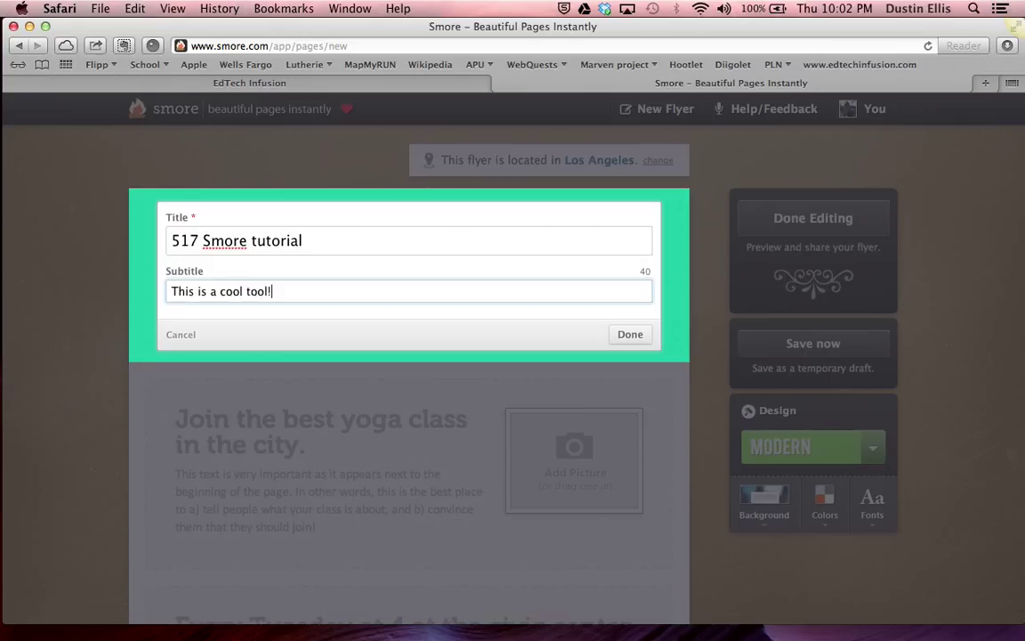
click(635, 338)
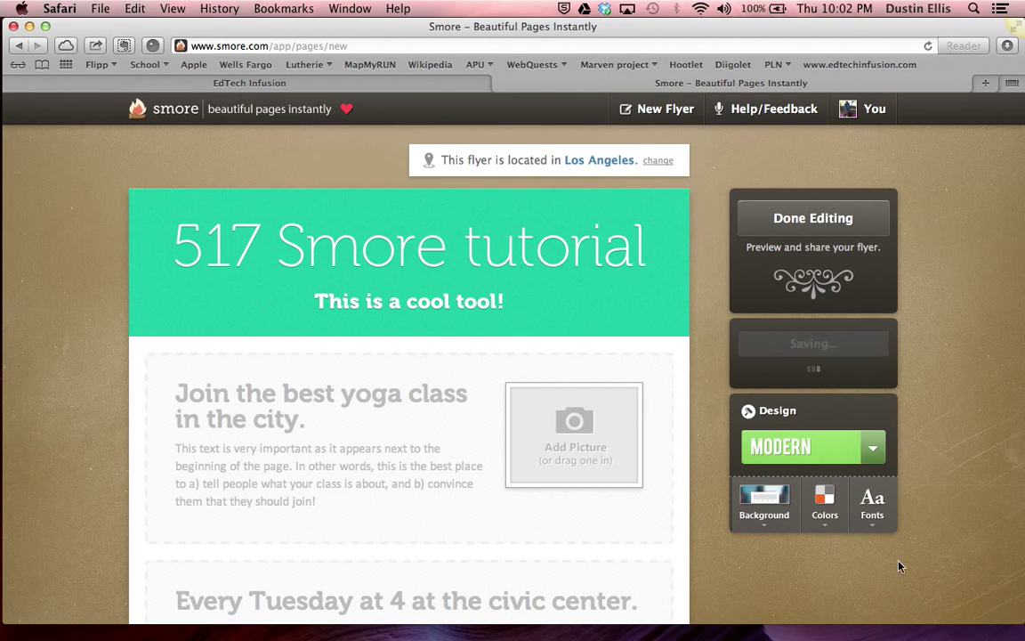
click(872, 451)
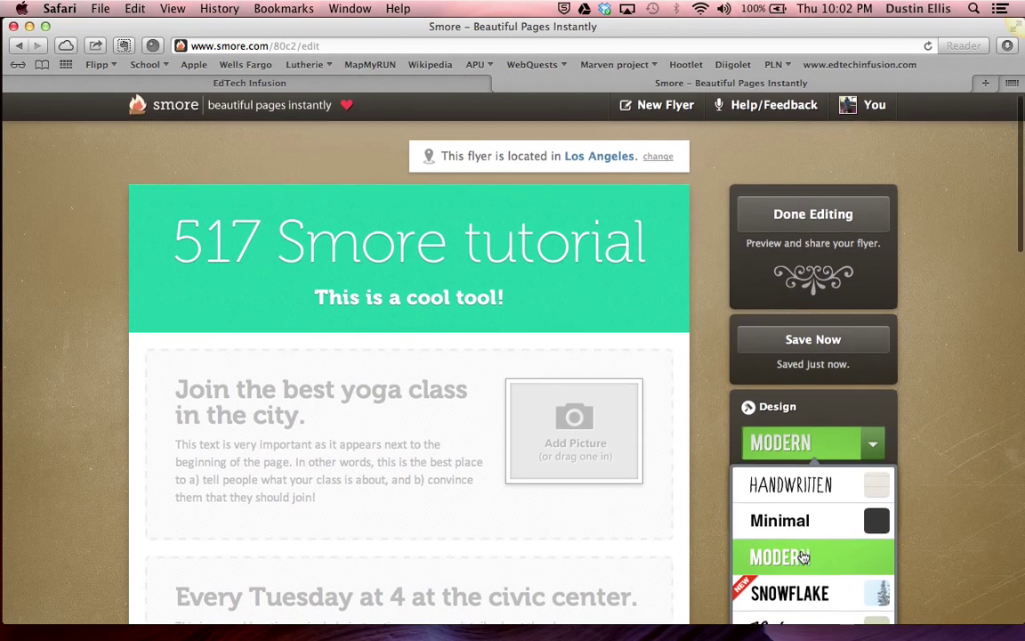
Apply the Snowflake design with the red-green plaid page background
scroll(804, 558, down, 2)
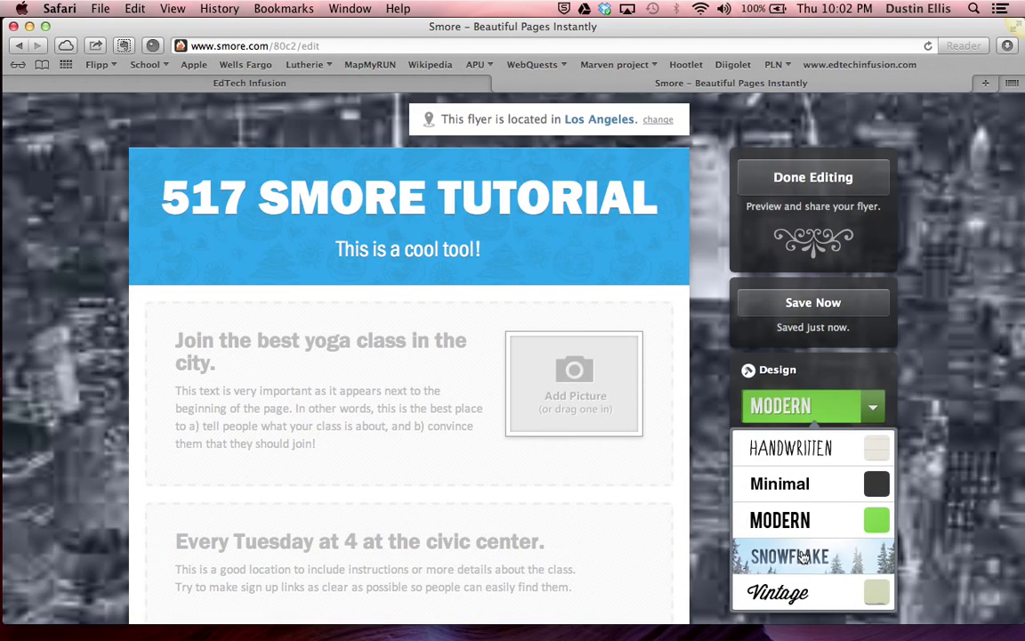
click(804, 556)
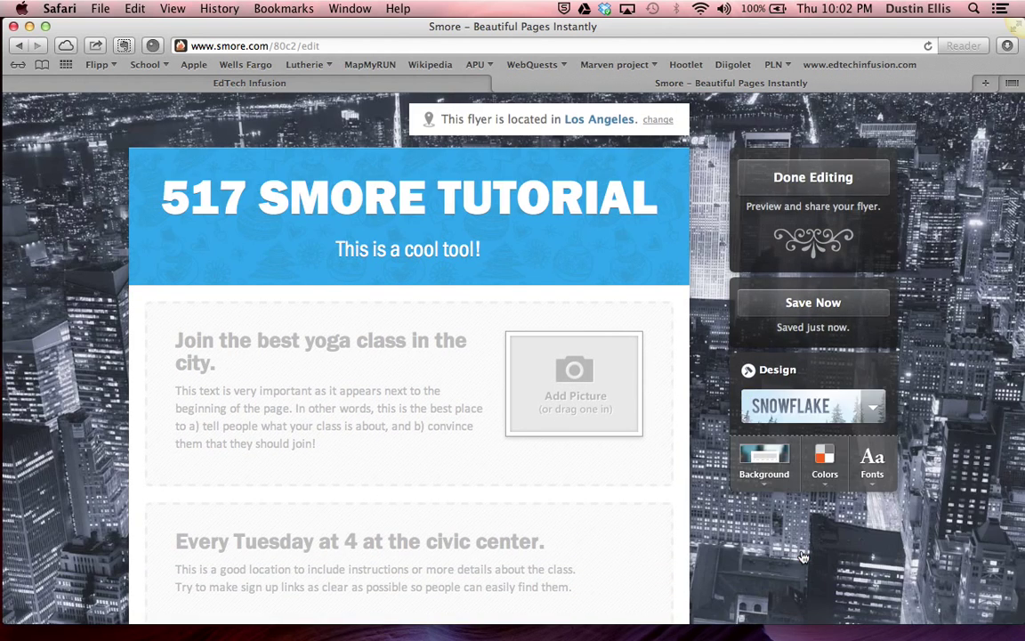
click(767, 459)
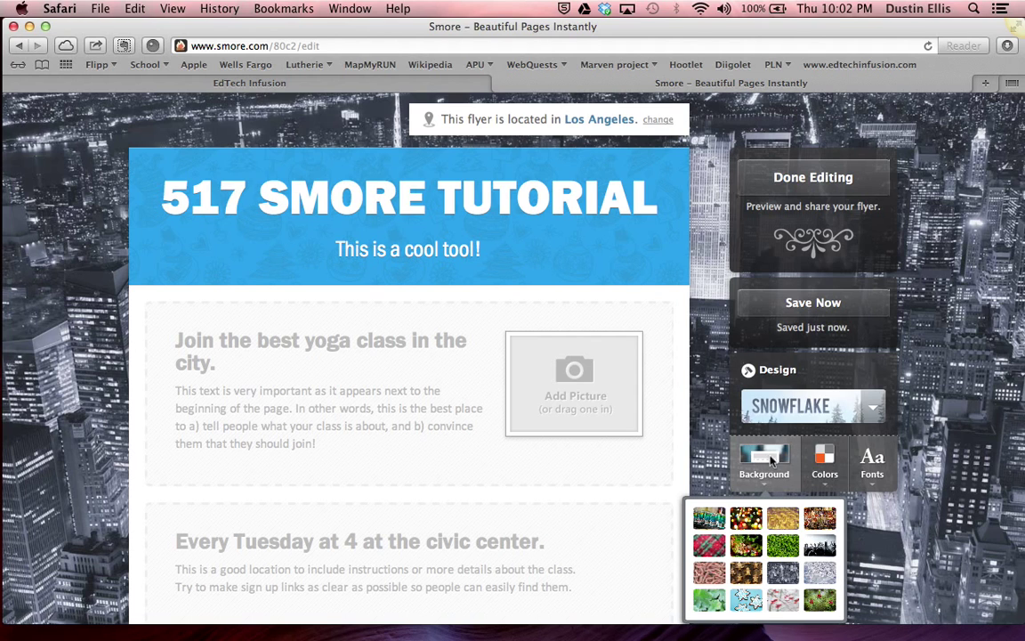
click(710, 519)
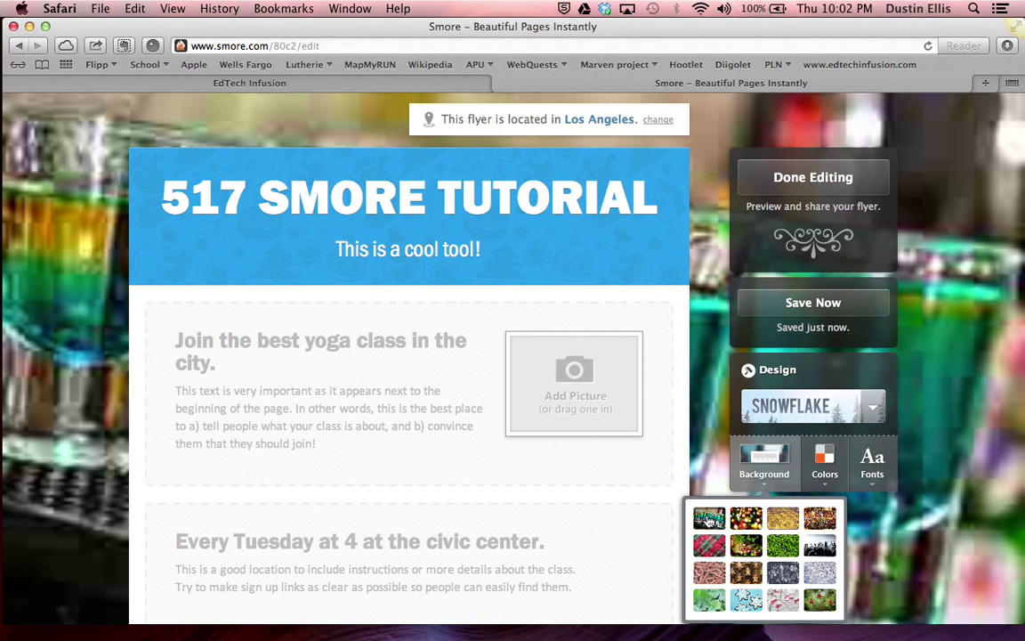
click(711, 542)
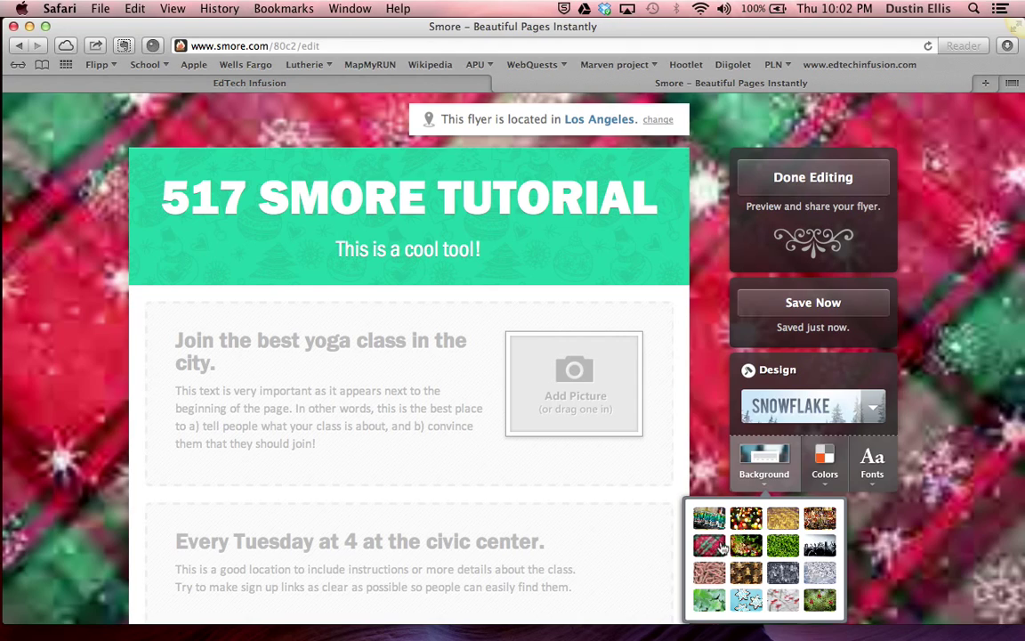
click(745, 545)
click(711, 547)
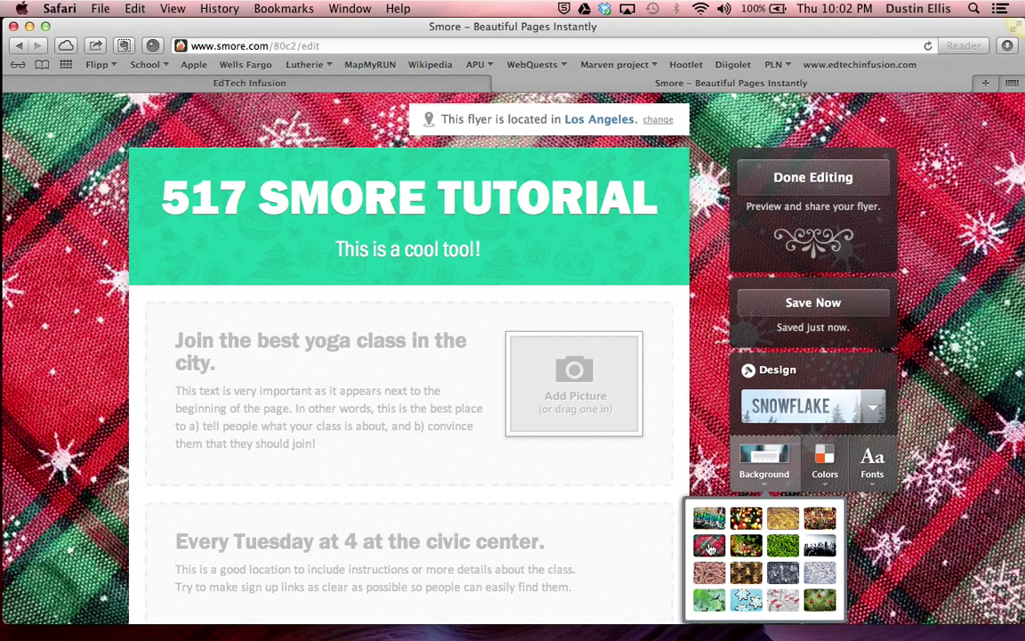
Make the header colour red and set the flyer font to Rooney
click(826, 461)
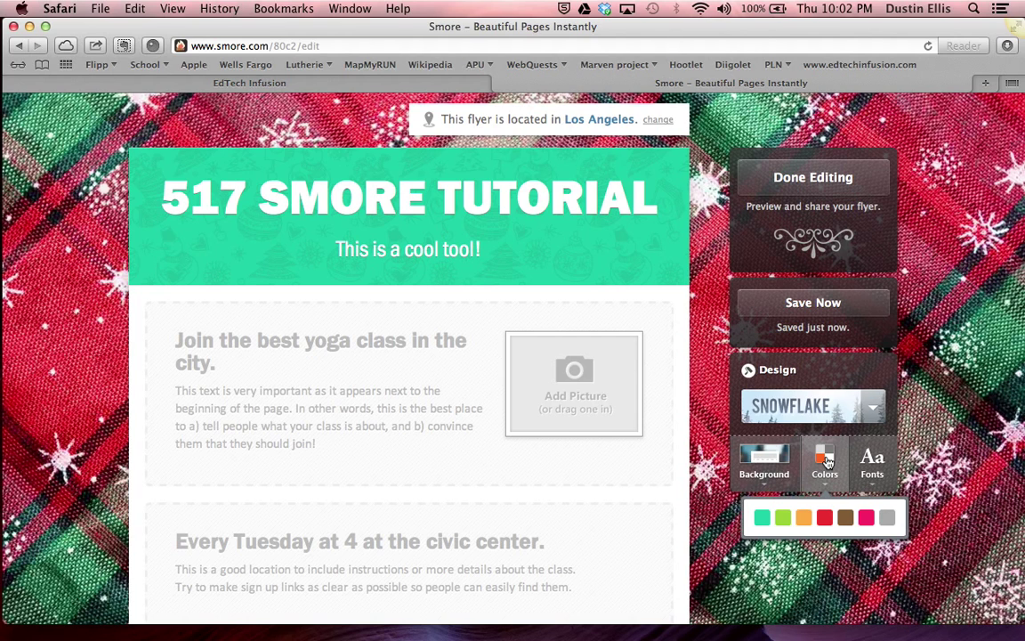
click(805, 518)
click(782, 518)
click(805, 518)
click(844, 518)
click(825, 518)
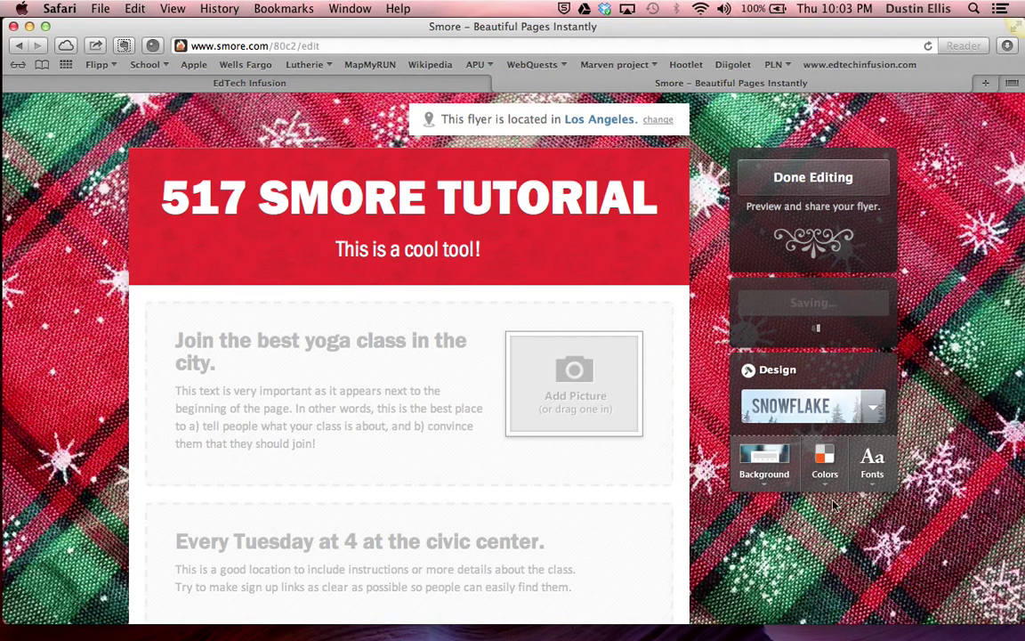
mouse_move(873, 462)
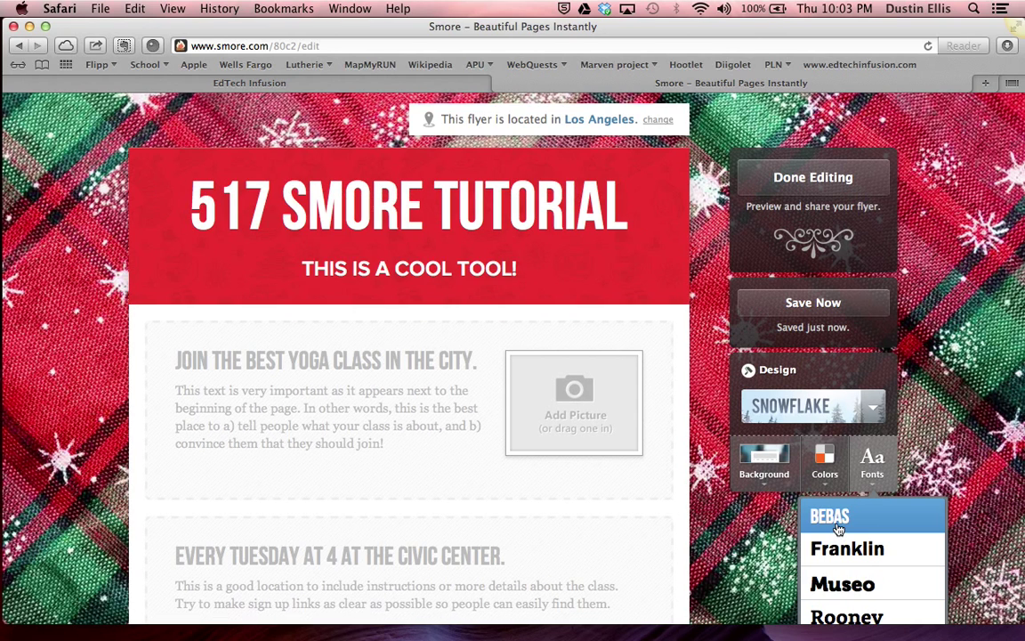
click(831, 612)
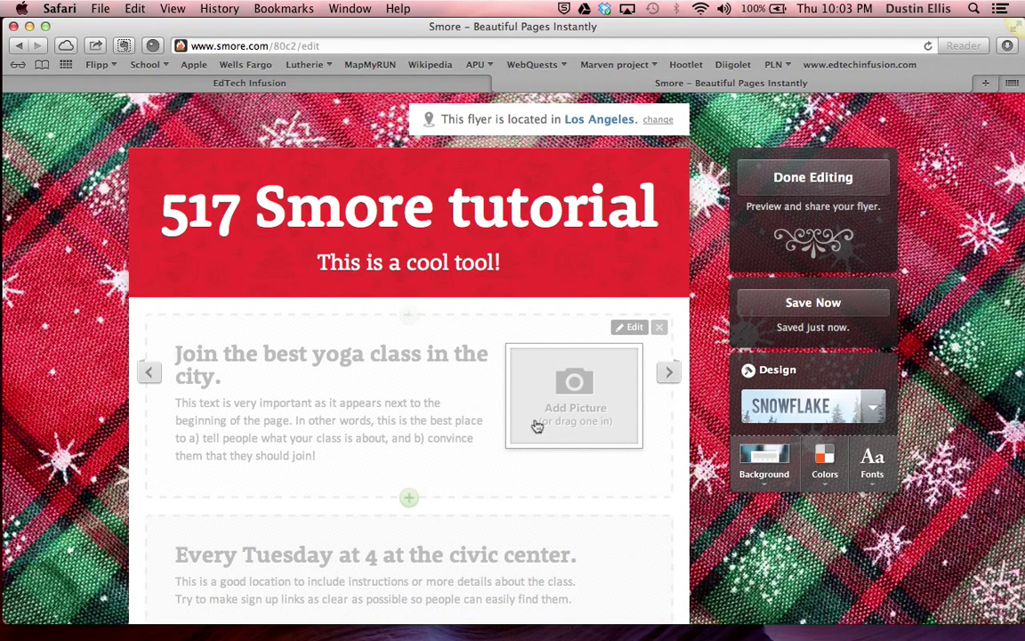
Retitle the yoga block 'This is a fun tool to create with.' with text 'You to can create a flyer'
click(316, 357)
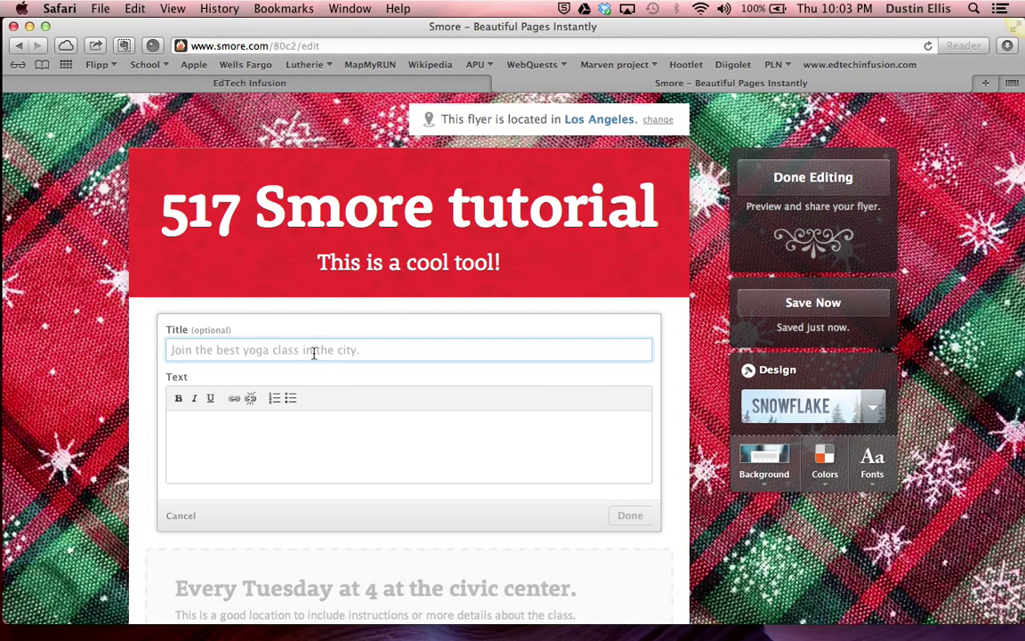
text(Thi)
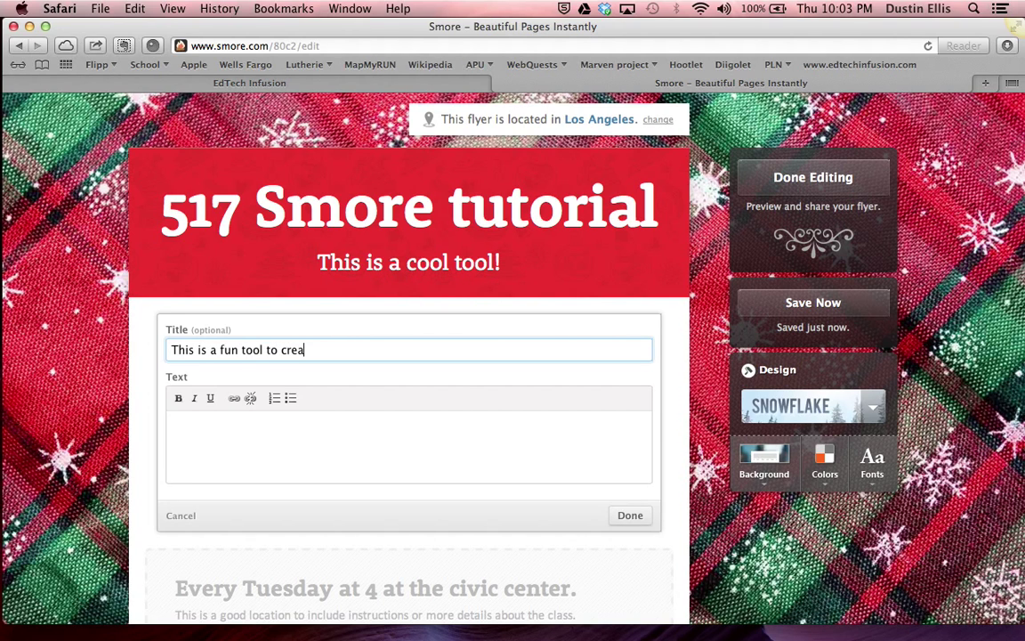
click(172, 422)
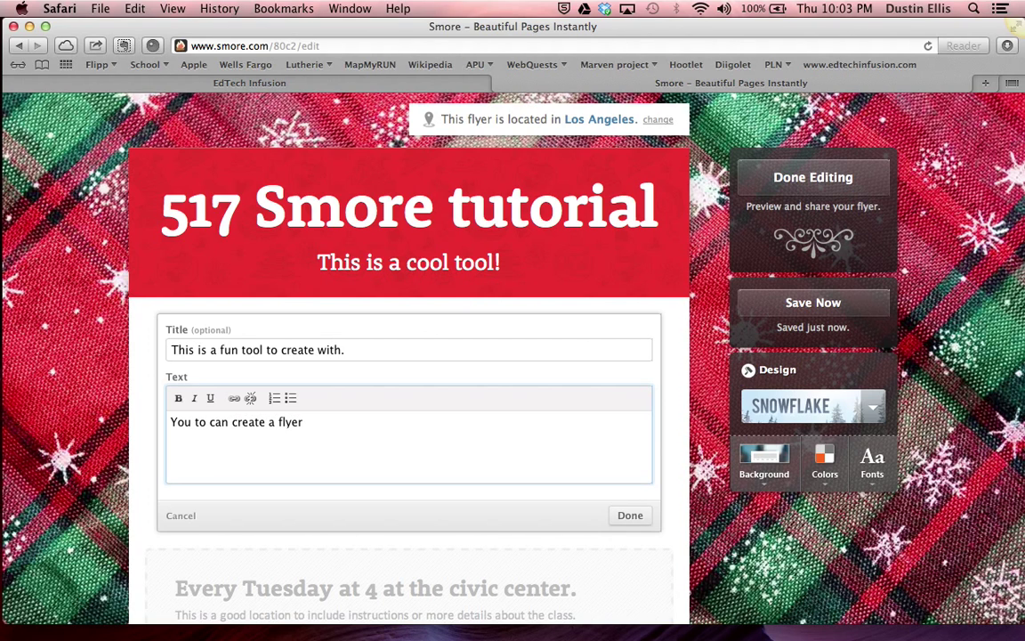
click(637, 515)
click(567, 396)
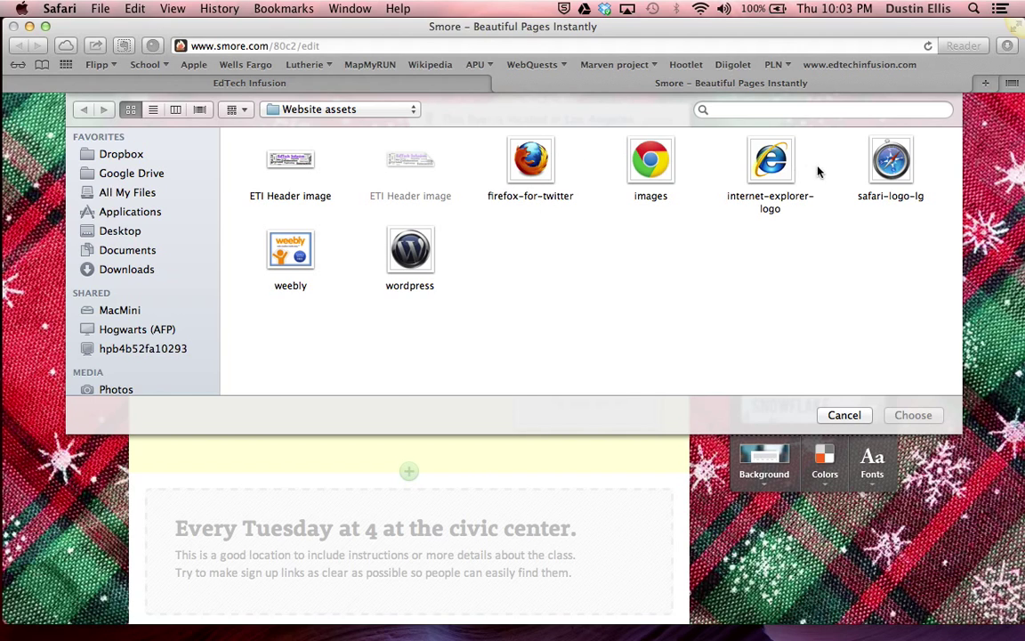
Insert the safari-logo-lg image from Website assets into the first block
click(890, 162)
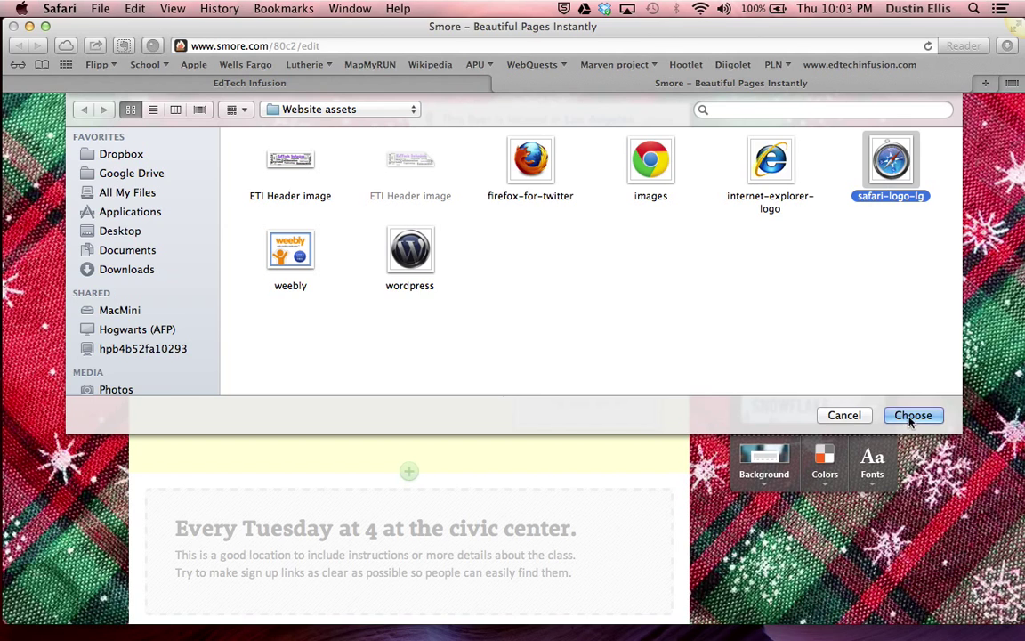
click(913, 415)
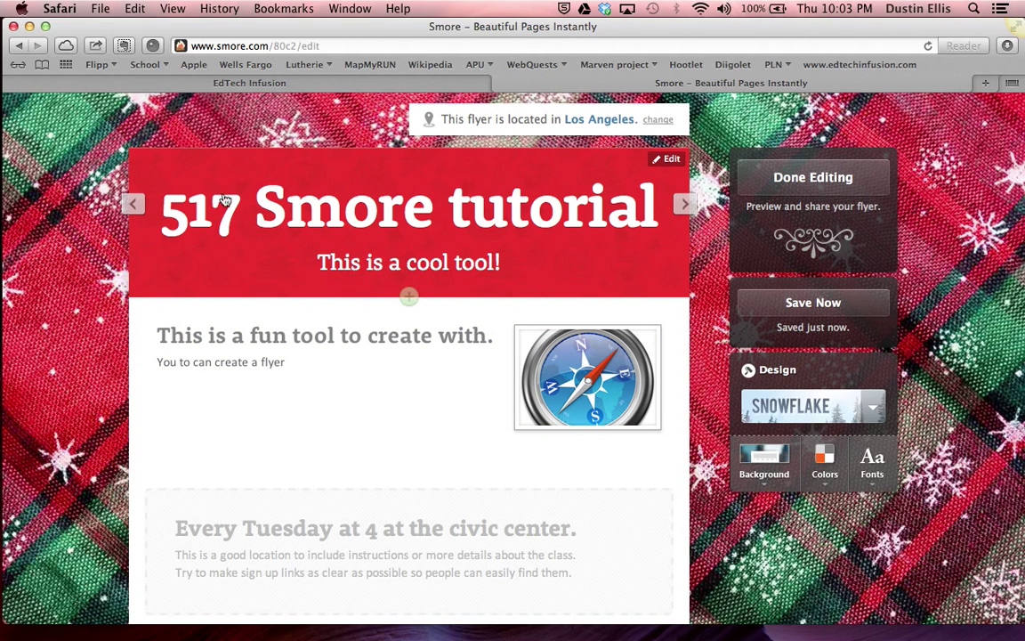
click(683, 203)
click(681, 205)
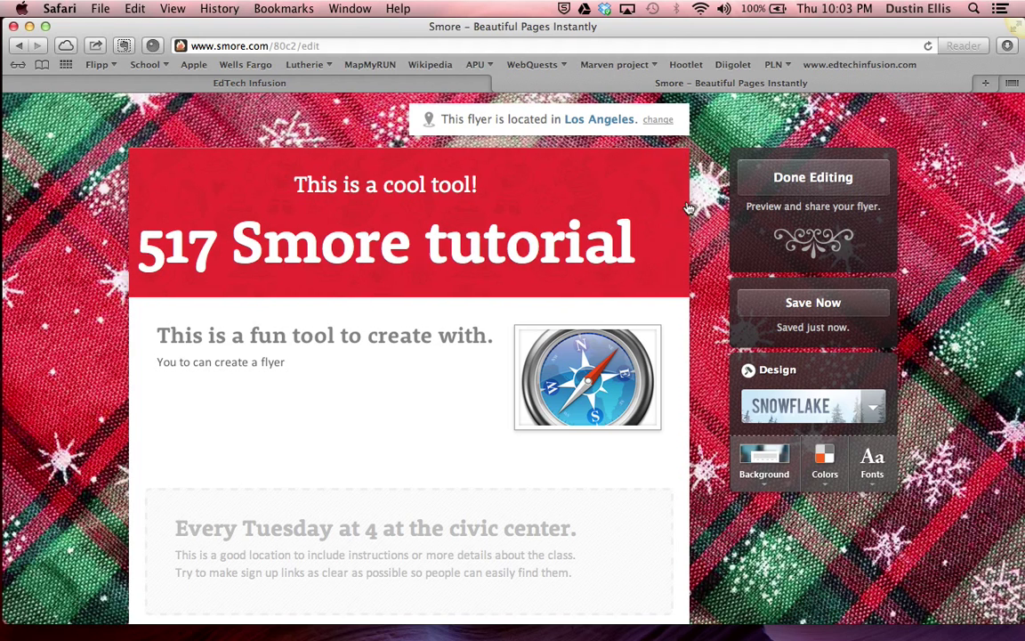
click(682, 205)
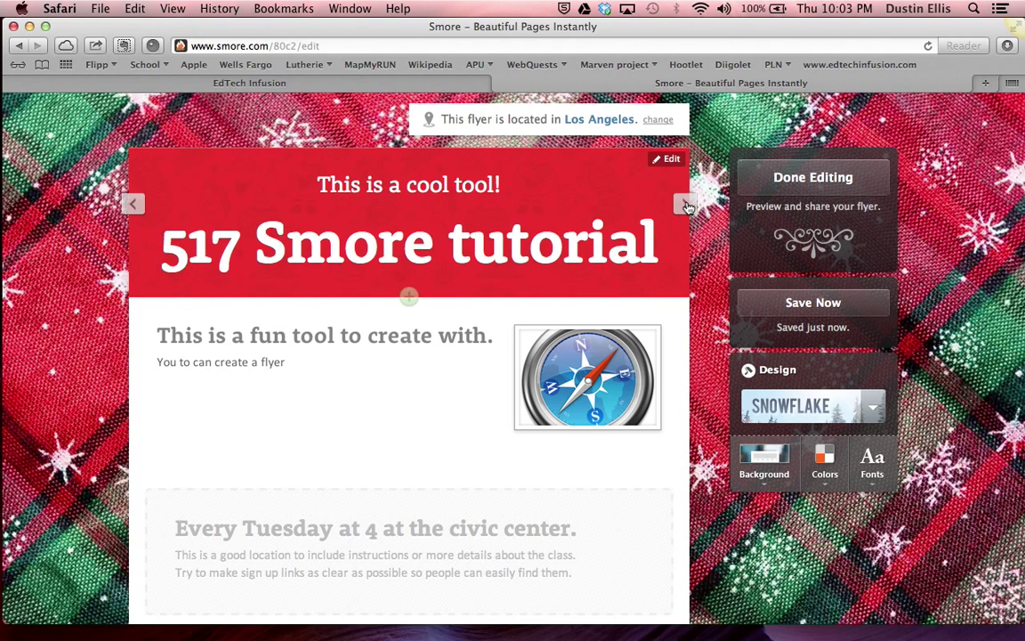
click(686, 204)
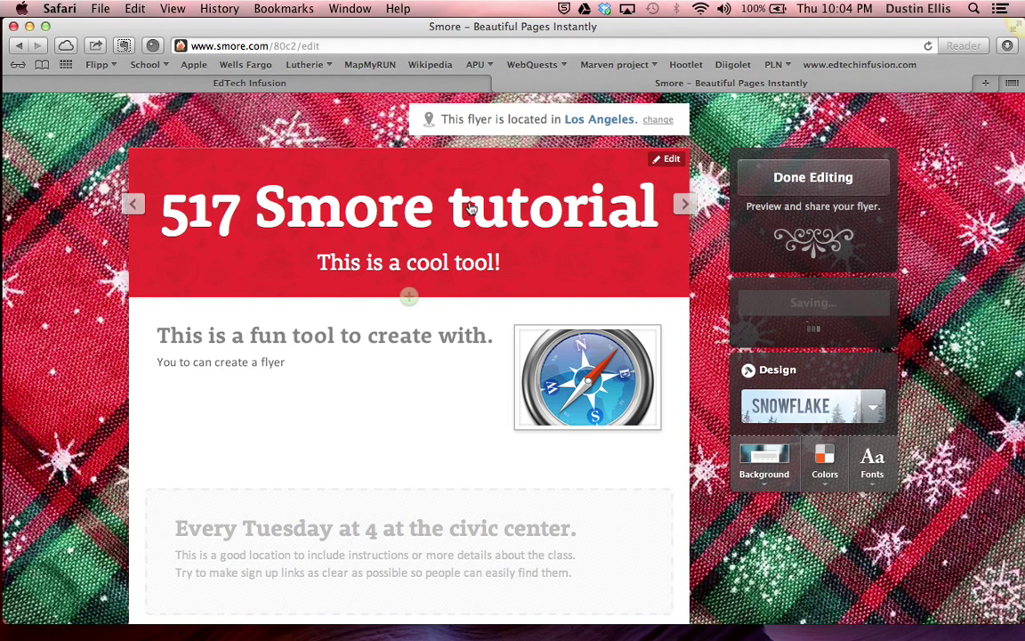
click(684, 353)
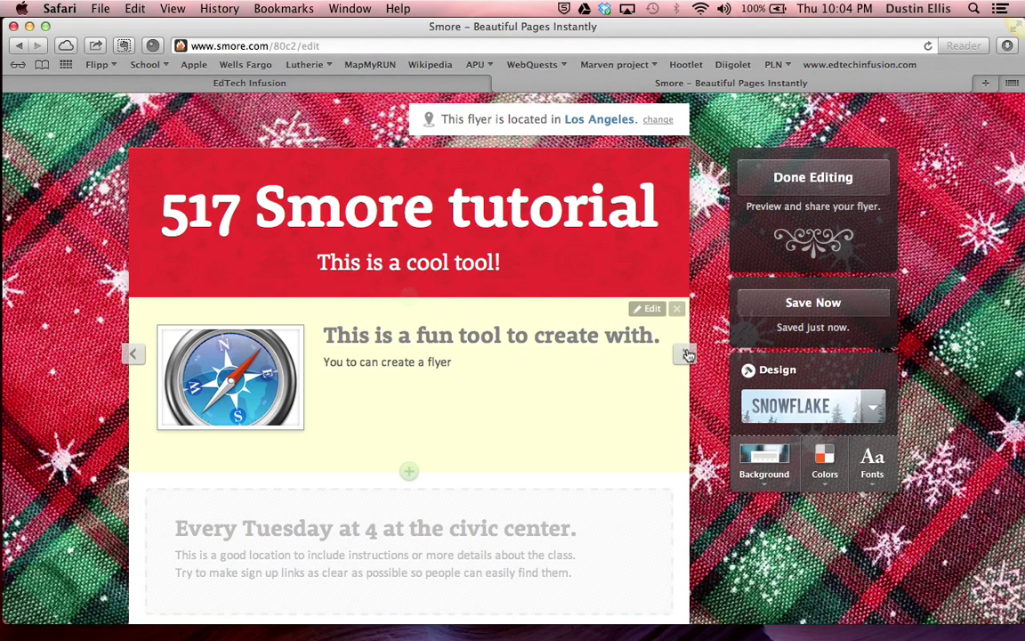
click(685, 354)
click(686, 352)
scroll(546, 429, down, 3)
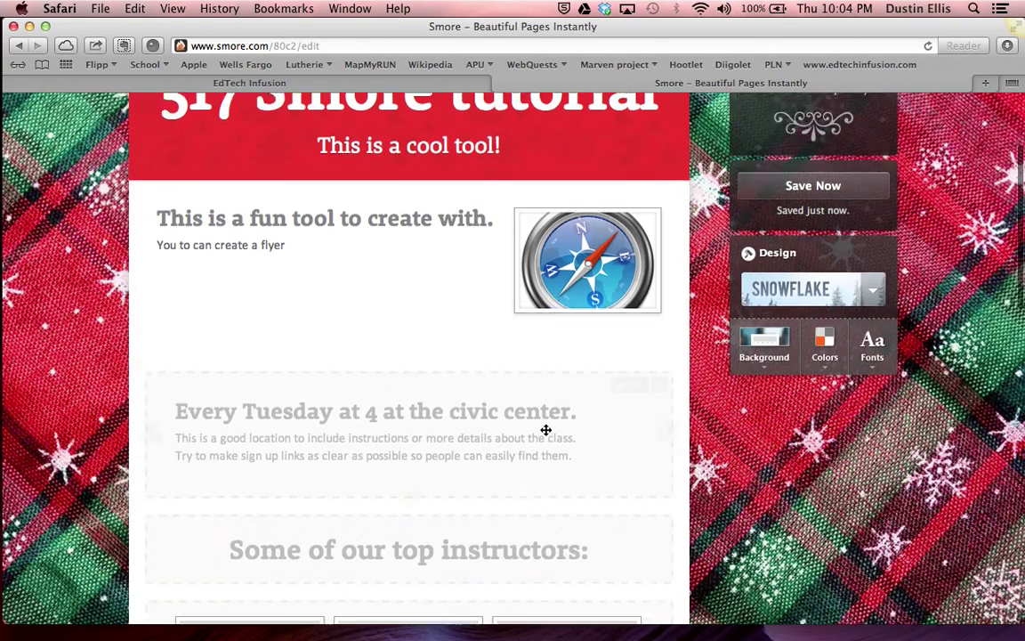
scroll(546, 430, down, 10)
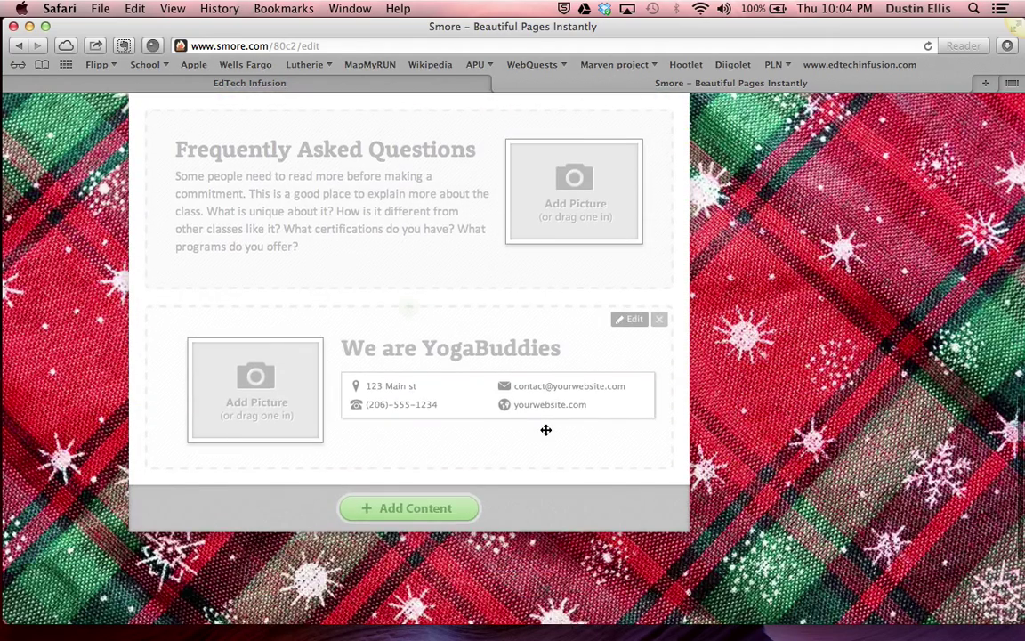
scroll(546, 430, up, 10)
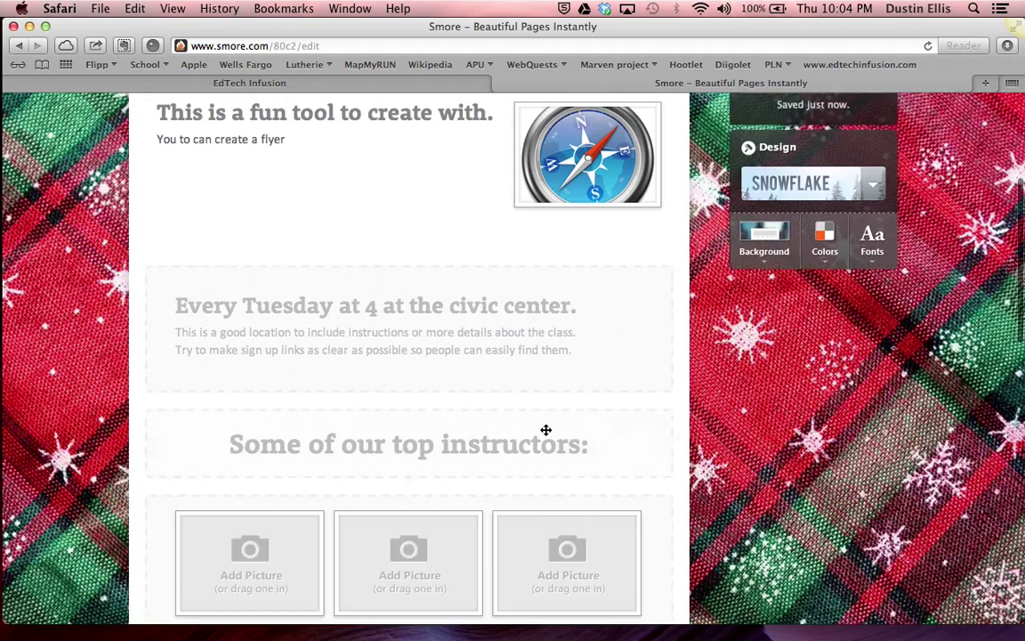
Remove the Every Tuesday, instructors heading, gallery, Guaranteed relaxing, FAQ and YogaBuddies blocks
click(659, 382)
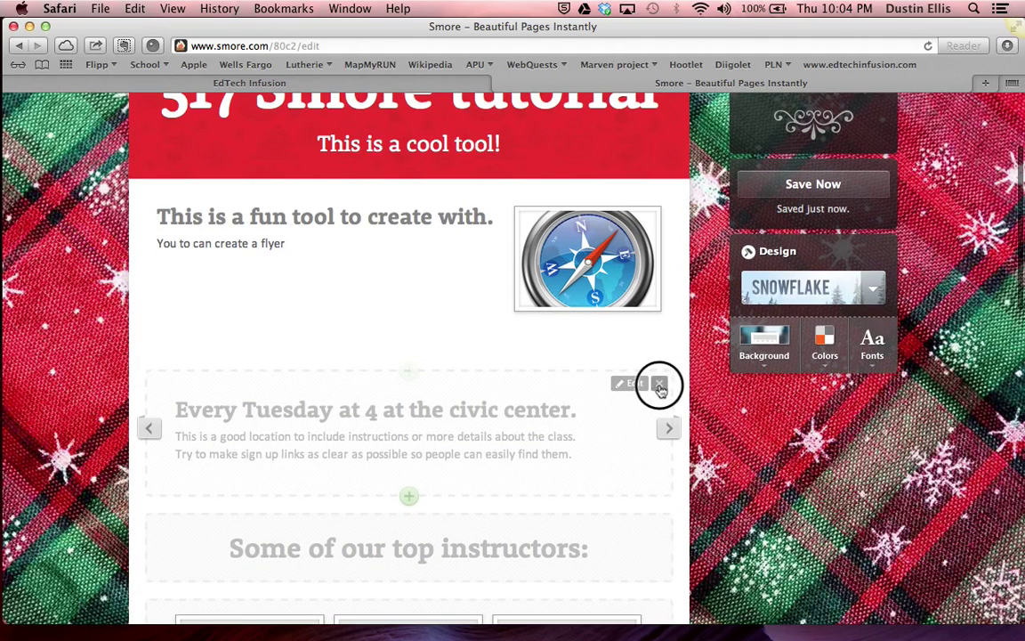
click(642, 389)
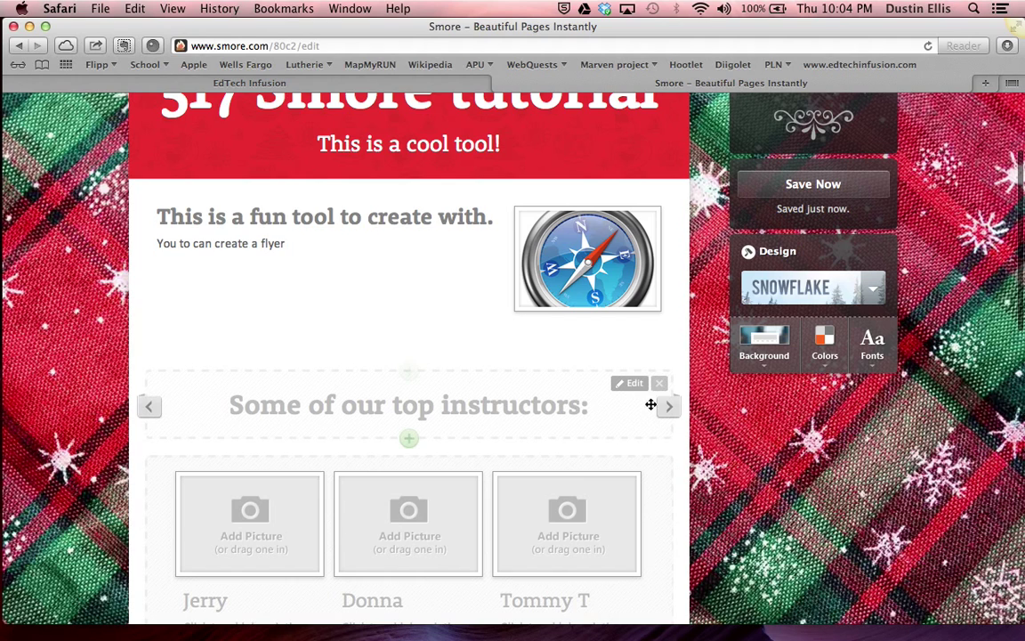
click(660, 385)
click(658, 392)
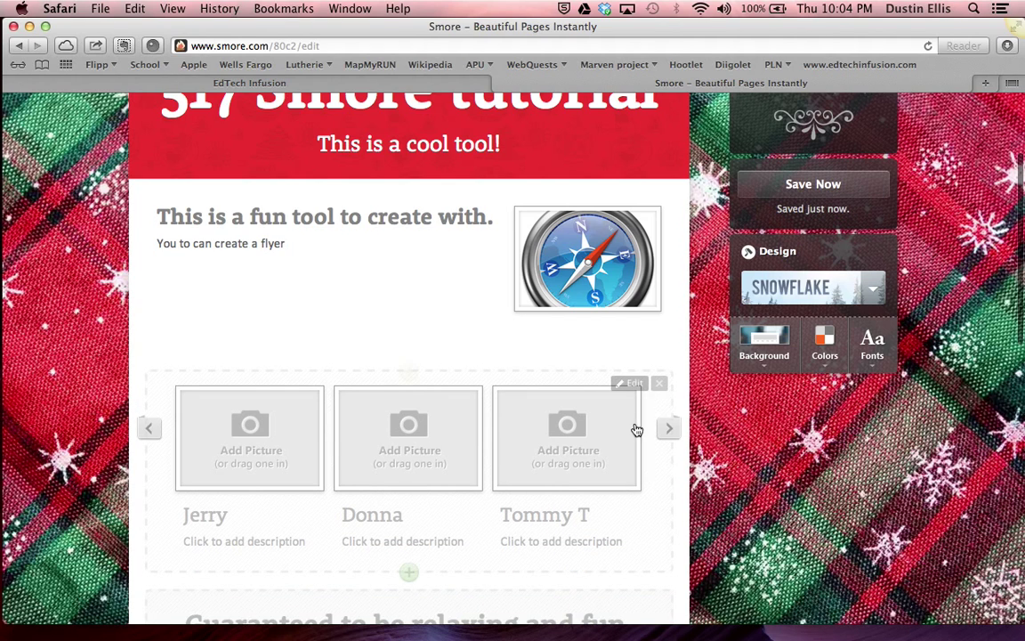
click(659, 385)
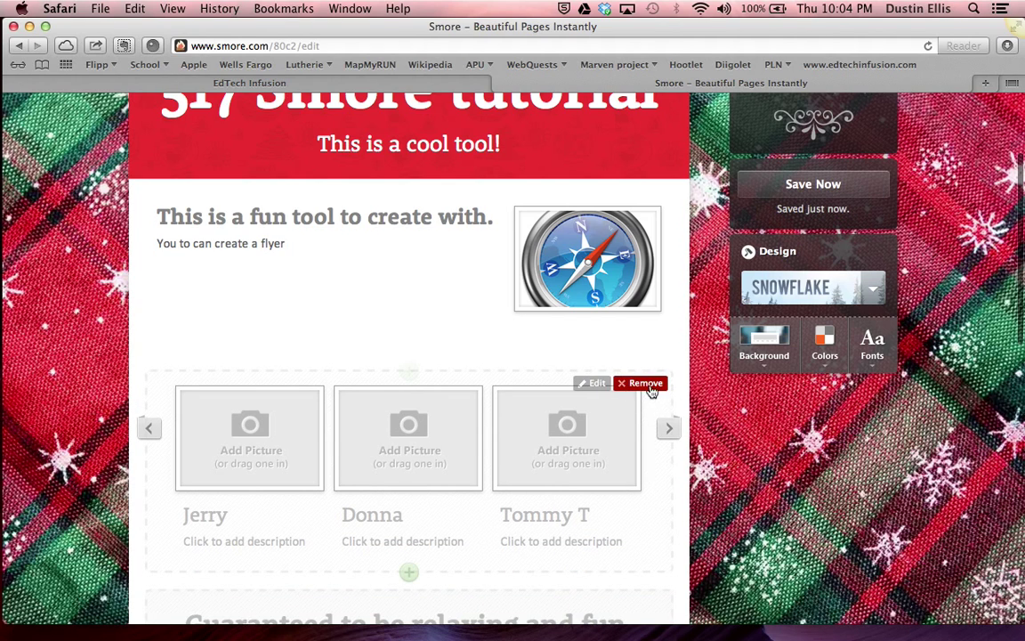
click(652, 391)
click(658, 386)
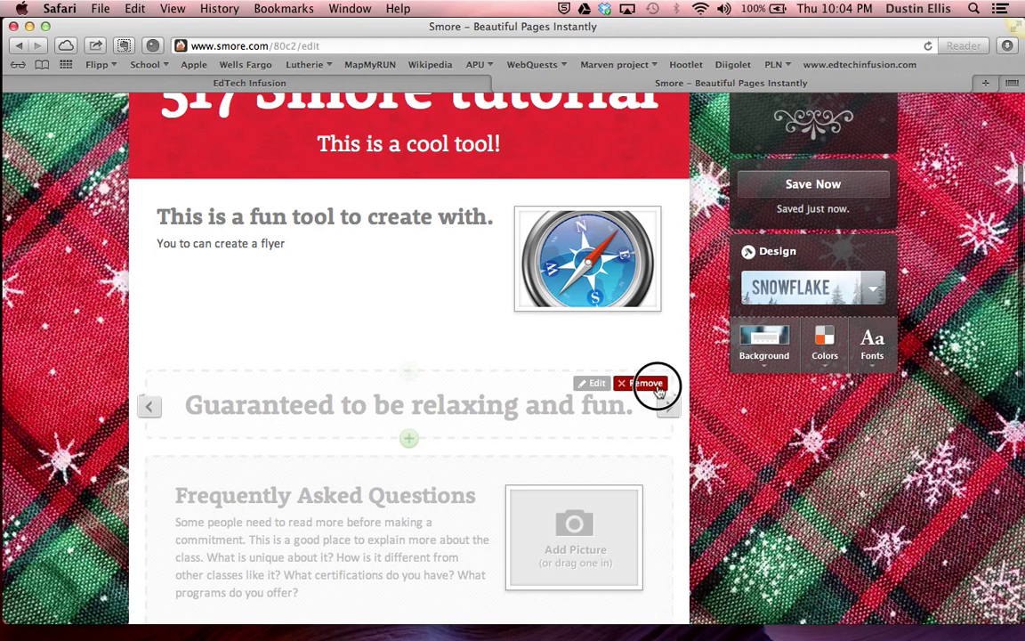
click(659, 392)
click(659, 389)
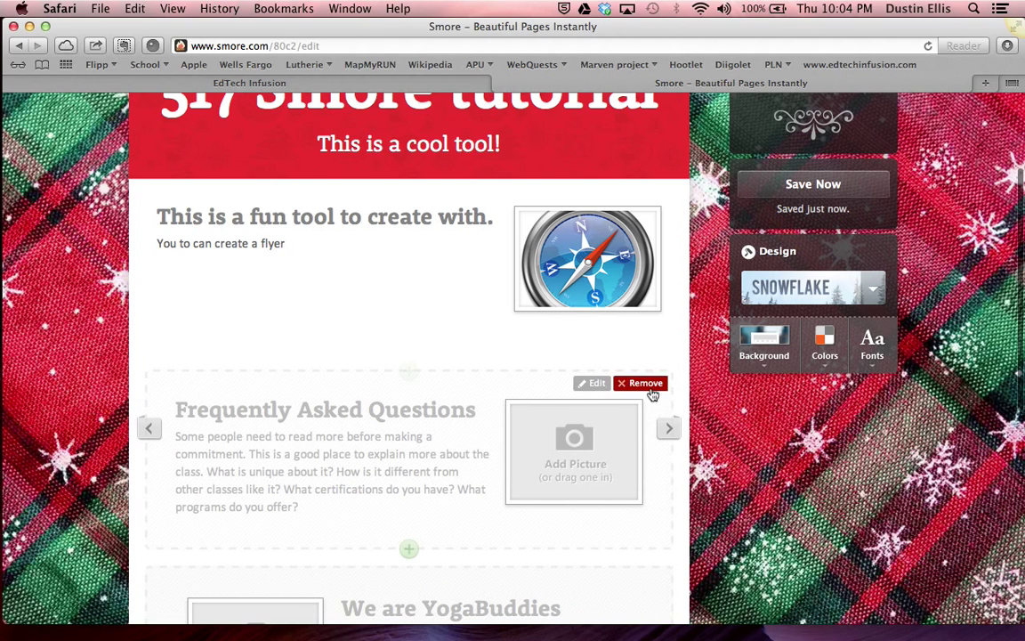
click(653, 392)
click(658, 387)
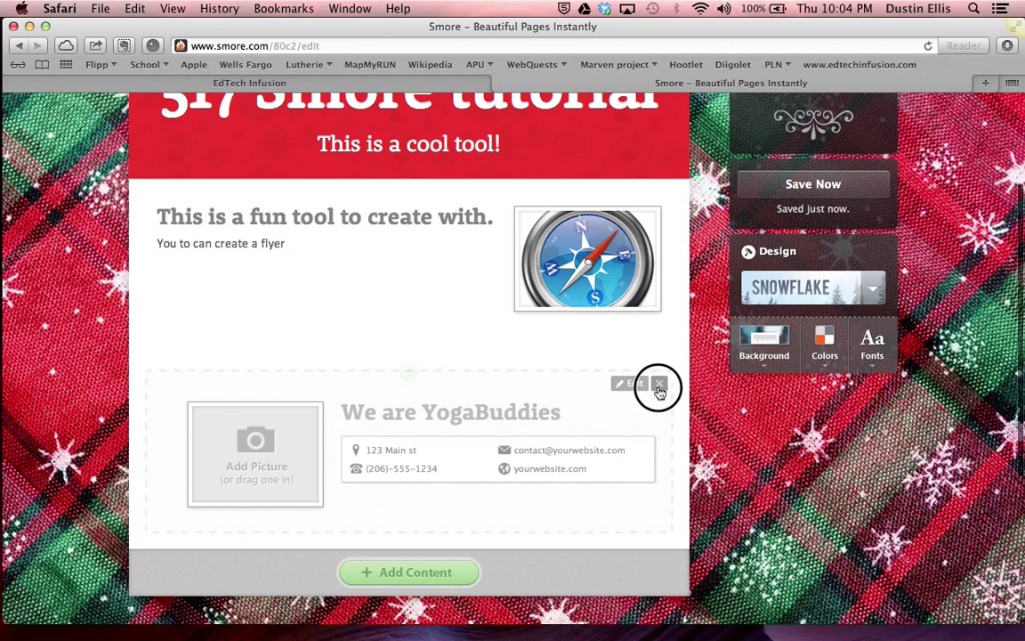
click(651, 390)
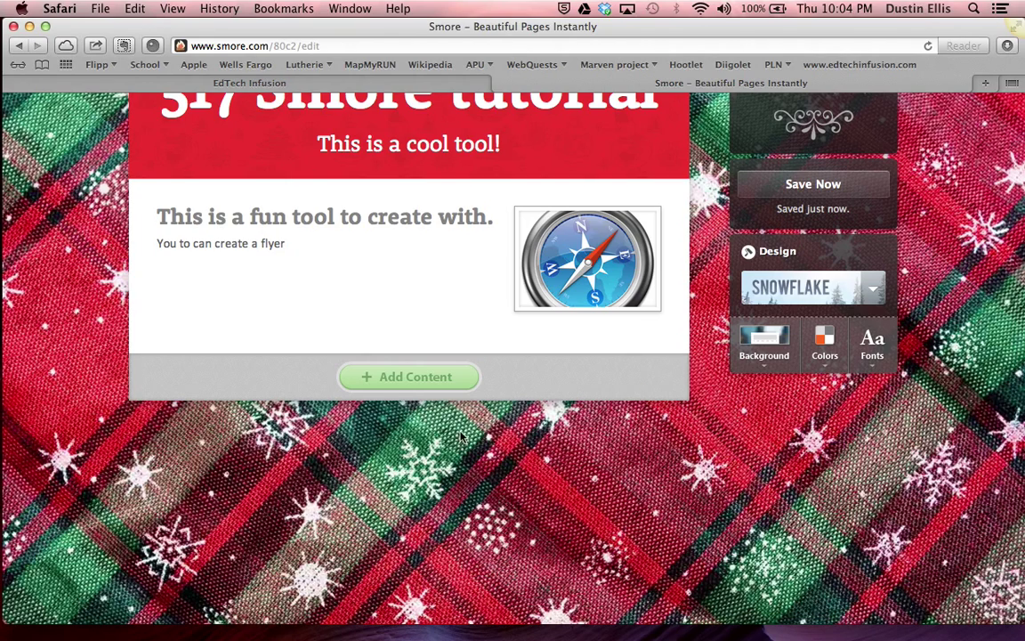
scroll(601, 465, up, 3)
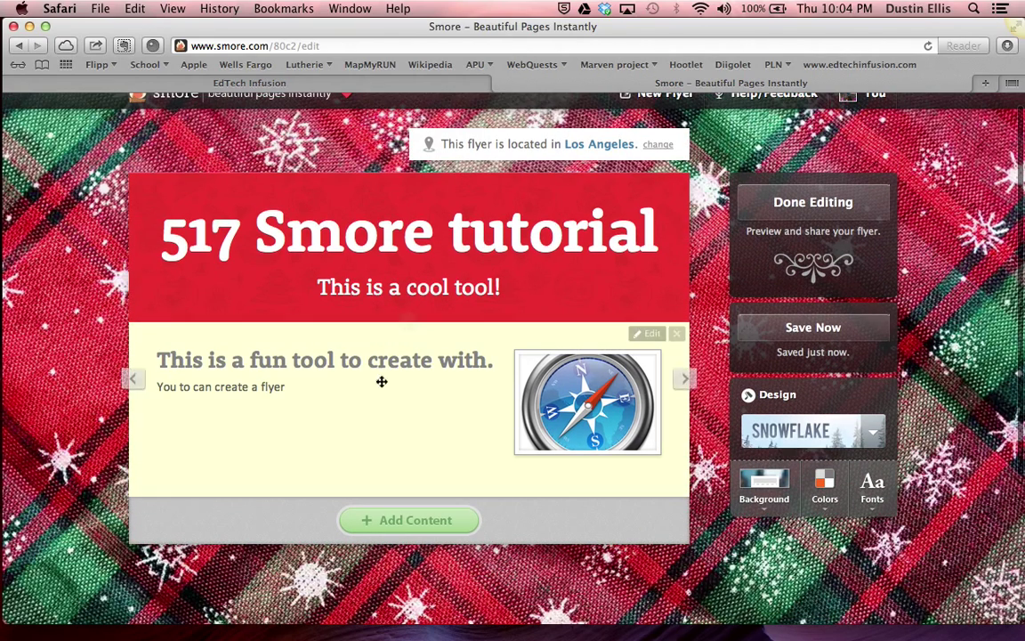
Finish editing to publish the flyer and look over its live page
click(784, 200)
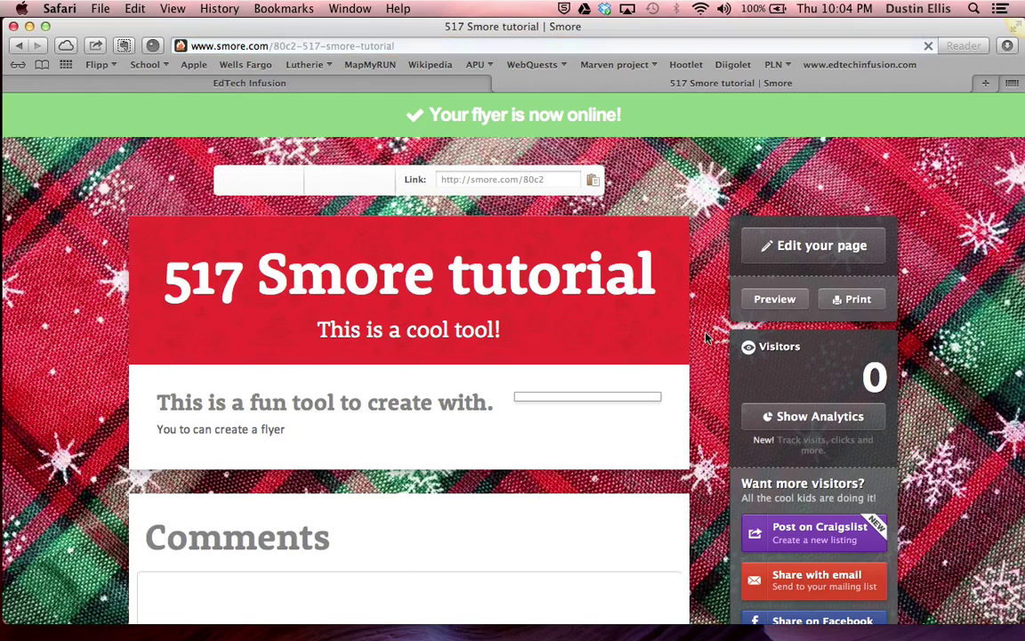
scroll(855, 441, down, 5)
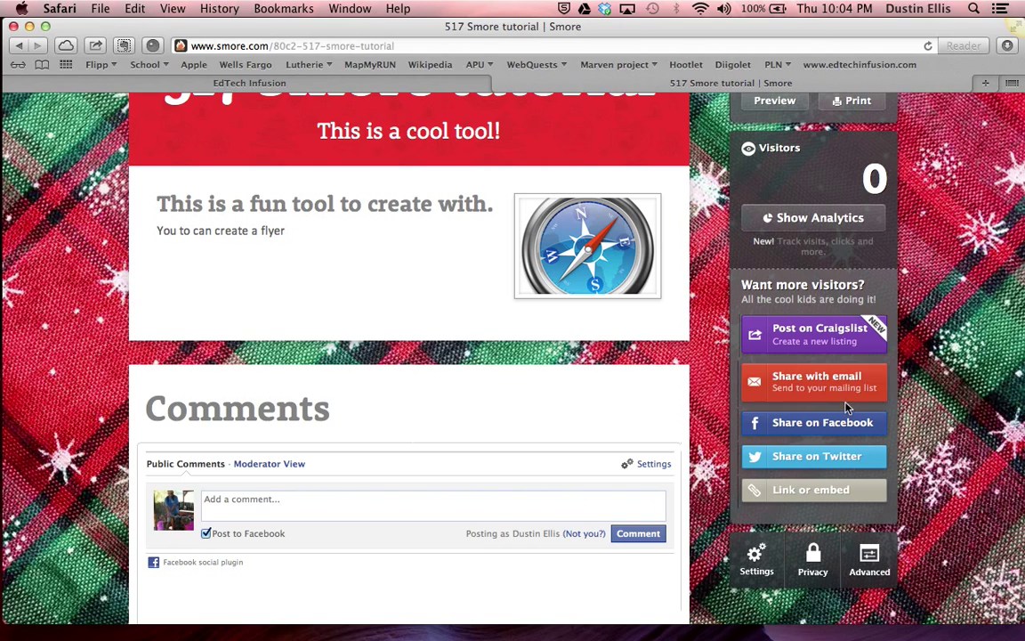
Email the flyer, subject '517 Smore tutorial', to the recipient's e-mail address
click(828, 384)
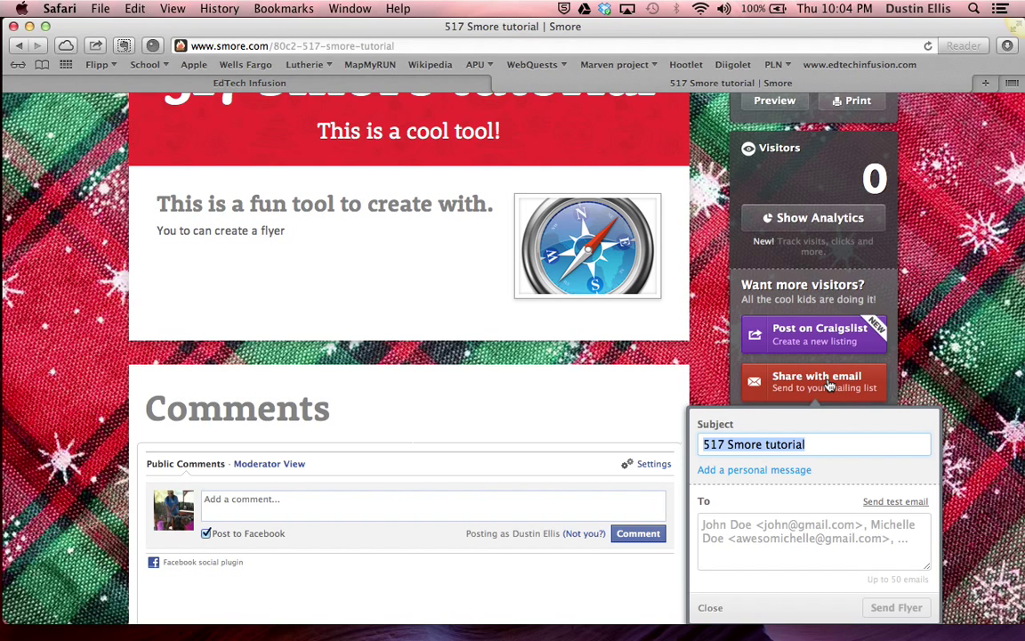
click(754, 525)
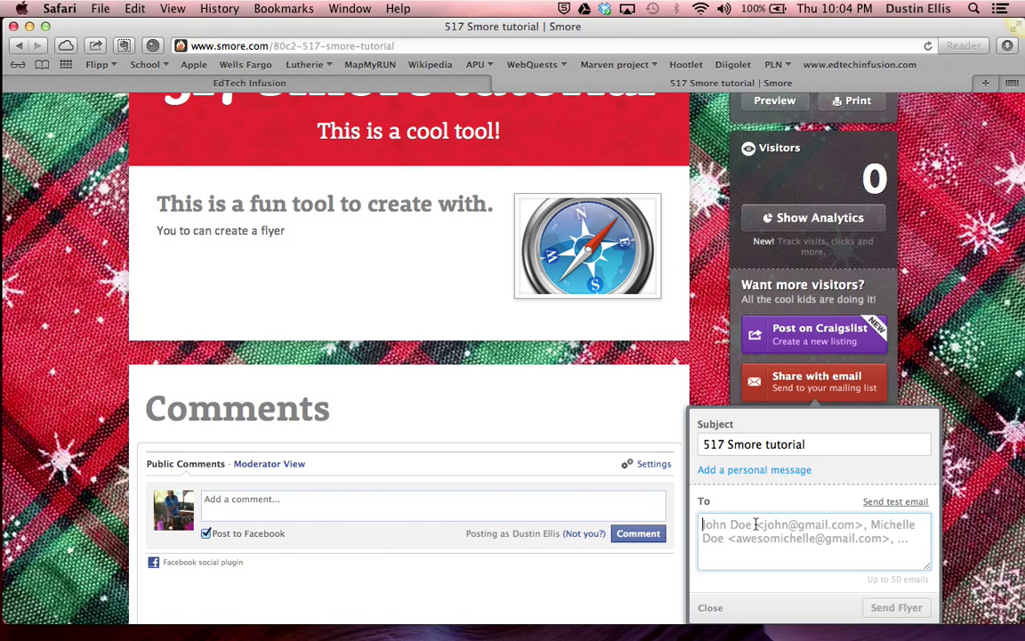
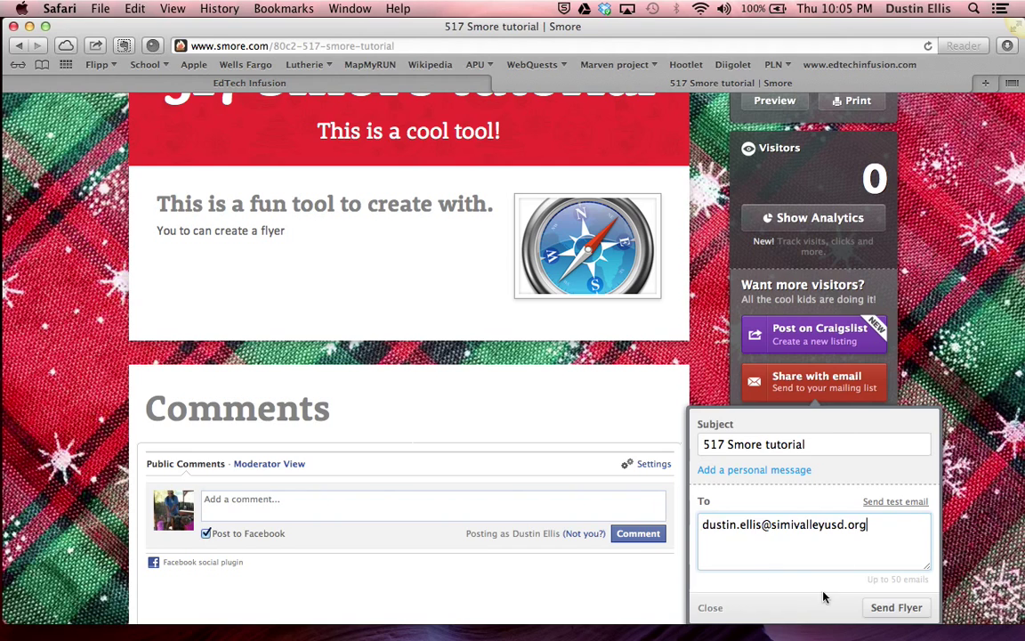
click(884, 608)
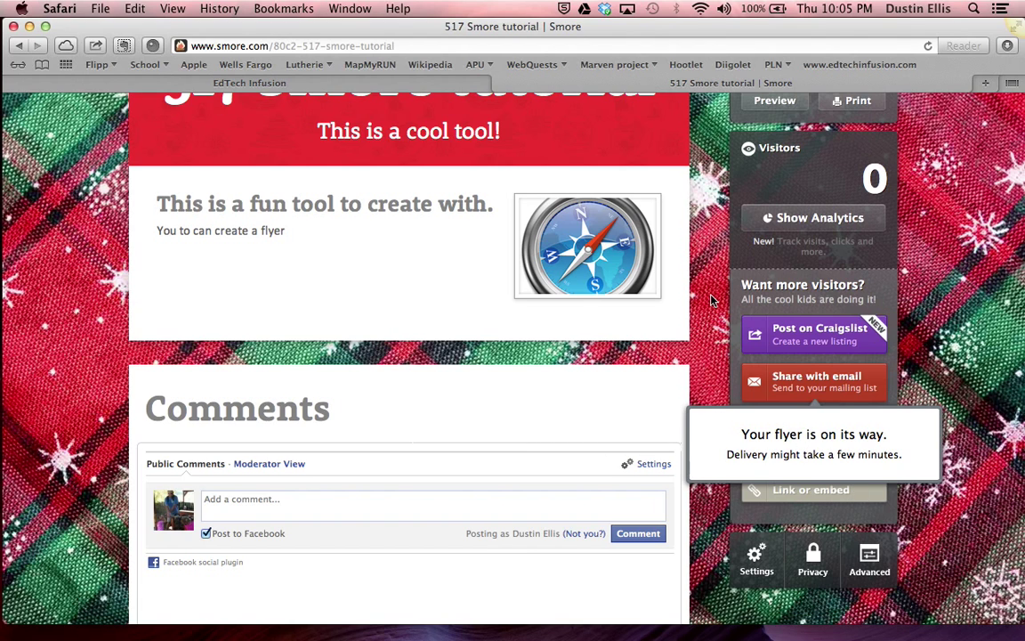
scroll(549, 341, up, 3)
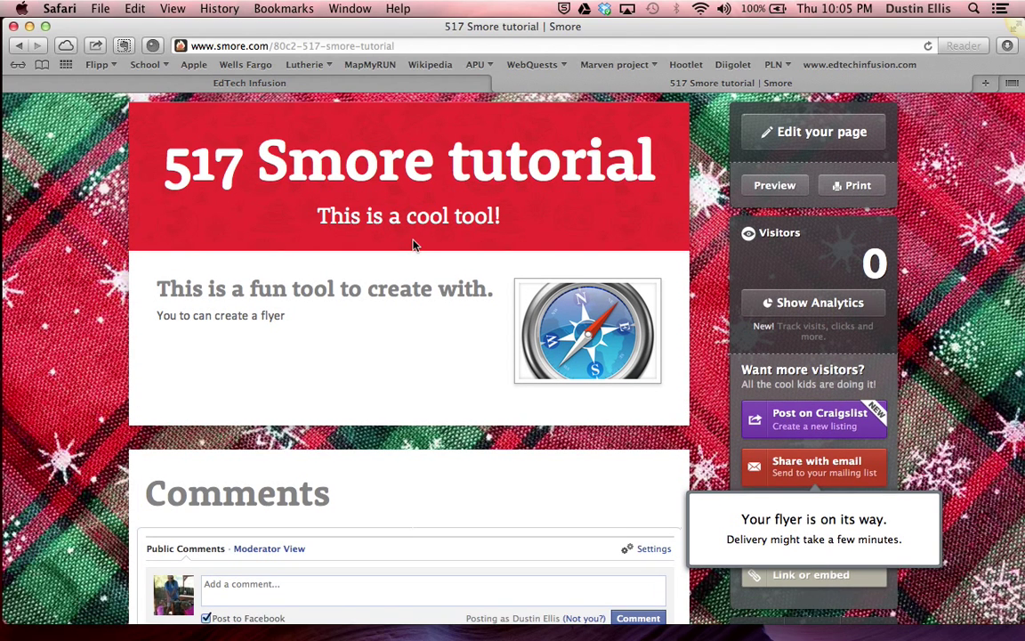